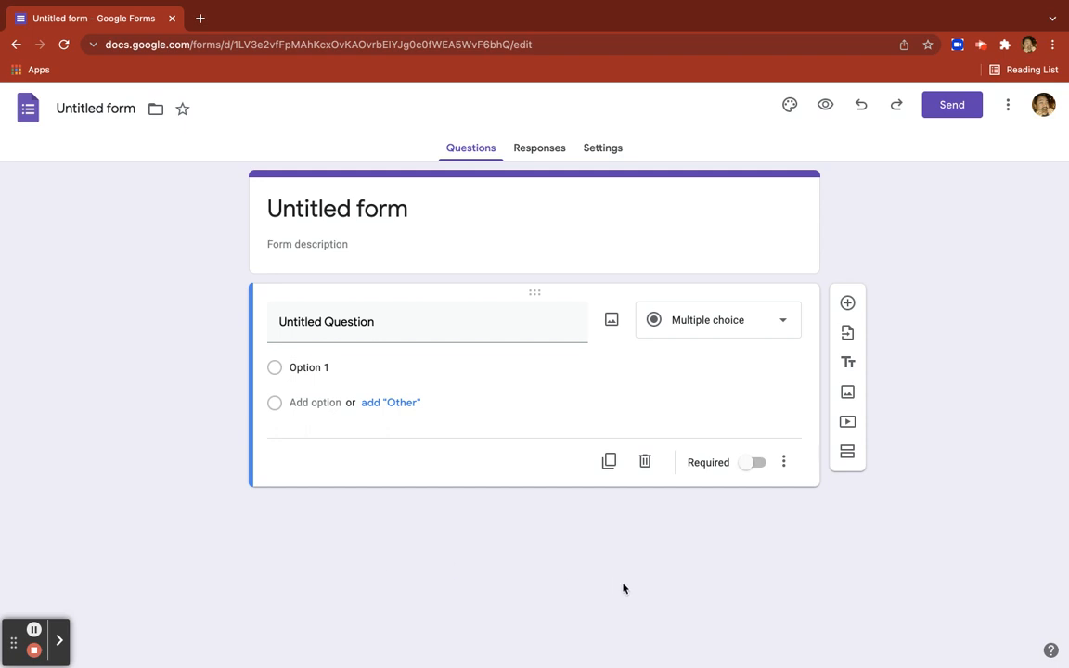
Step: Turn the form into a quiz in its settings and return to the questions
left_click(605, 148)
left_click(764, 267)
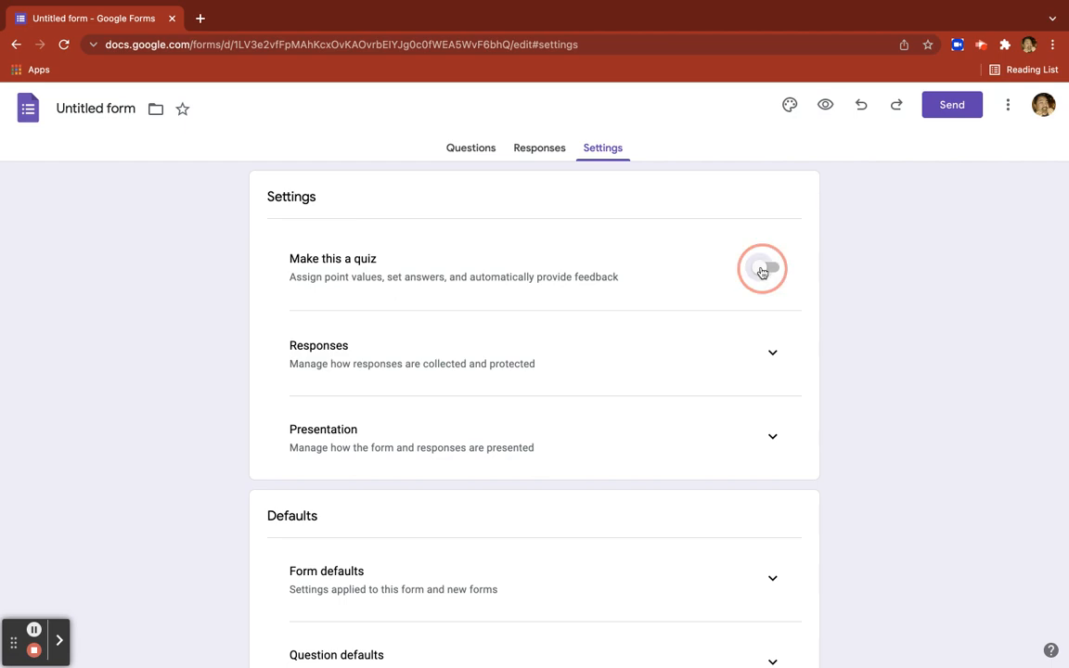
scroll(785, 465, "down", 5)
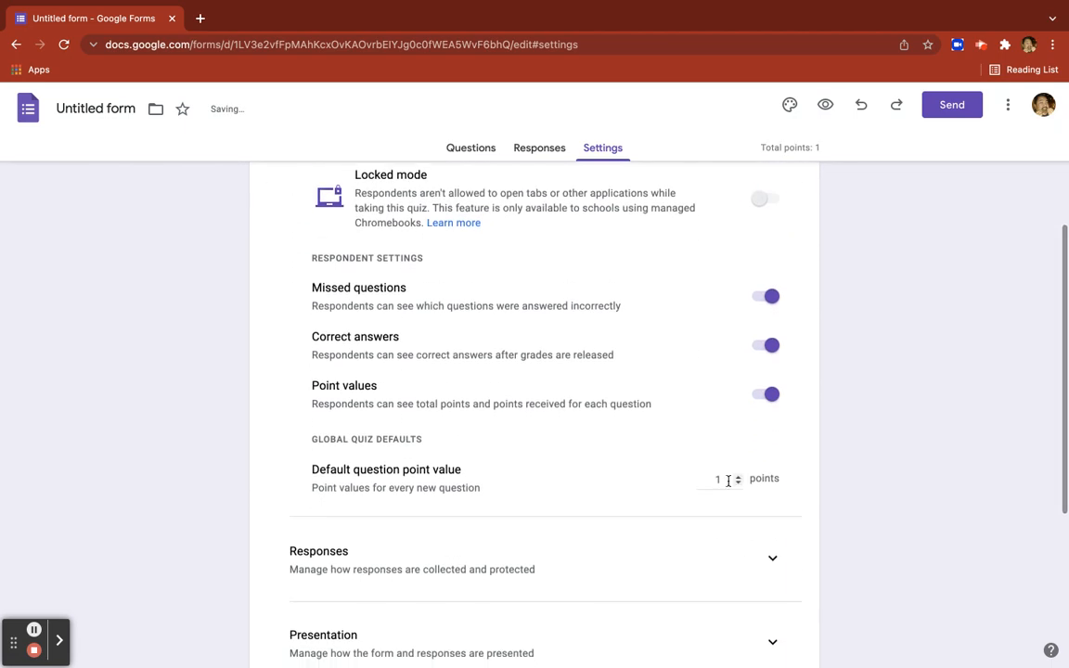
scroll(752, 475, "up", 5)
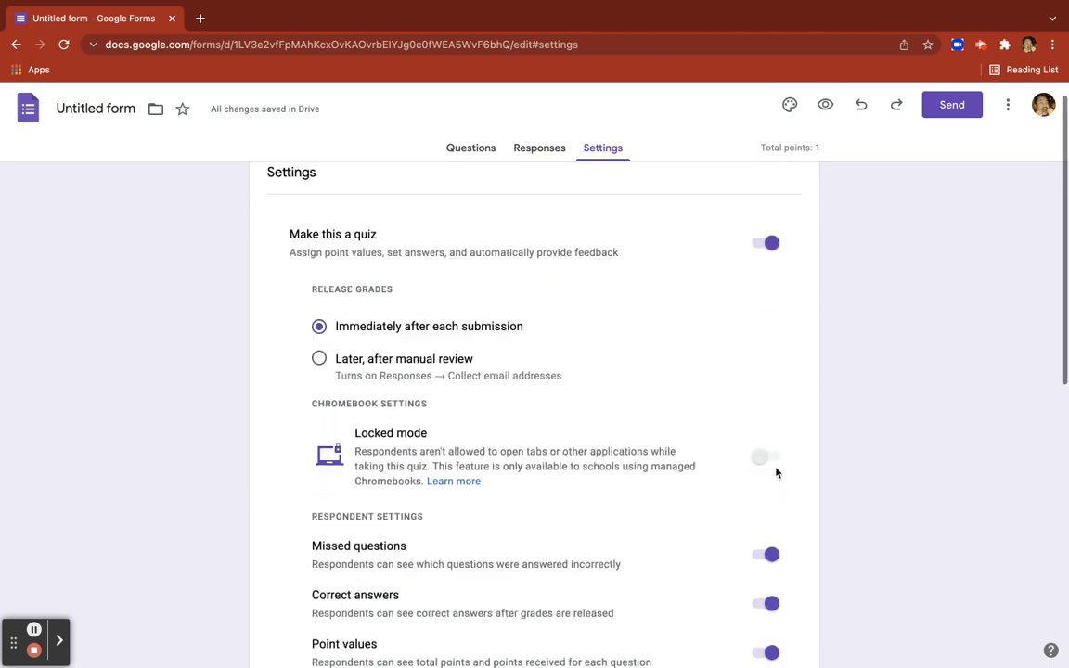
left_click(488, 157)
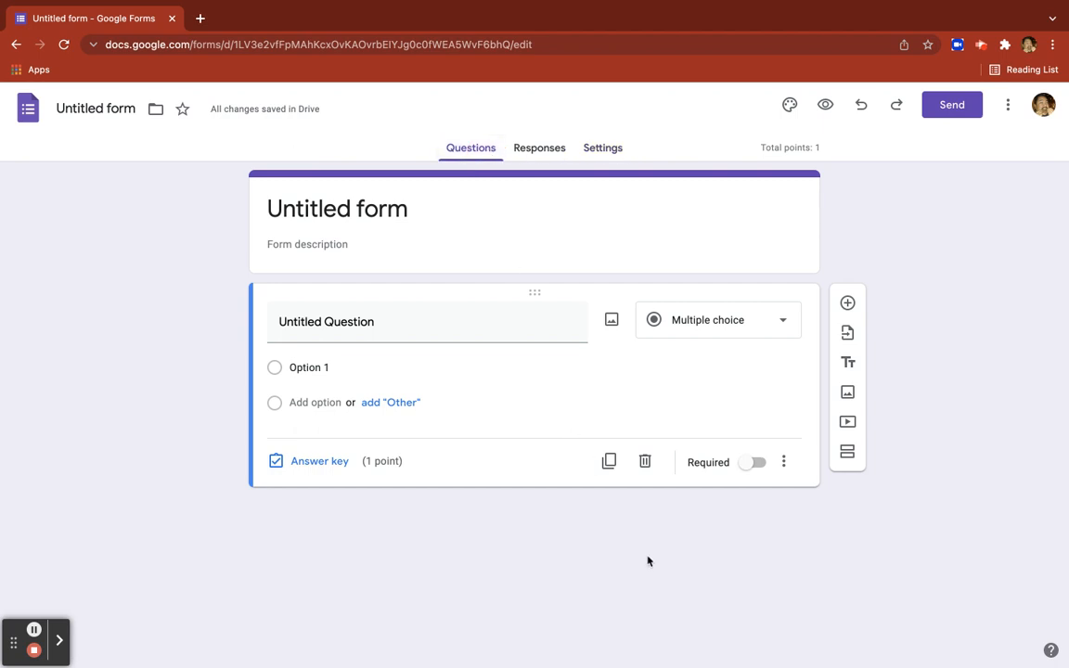
Step: Search YouTube for "mount st. helens eruption" and insert the video "Footage of the 1980 Mount St. Helens Eruption"
left_click(850, 423)
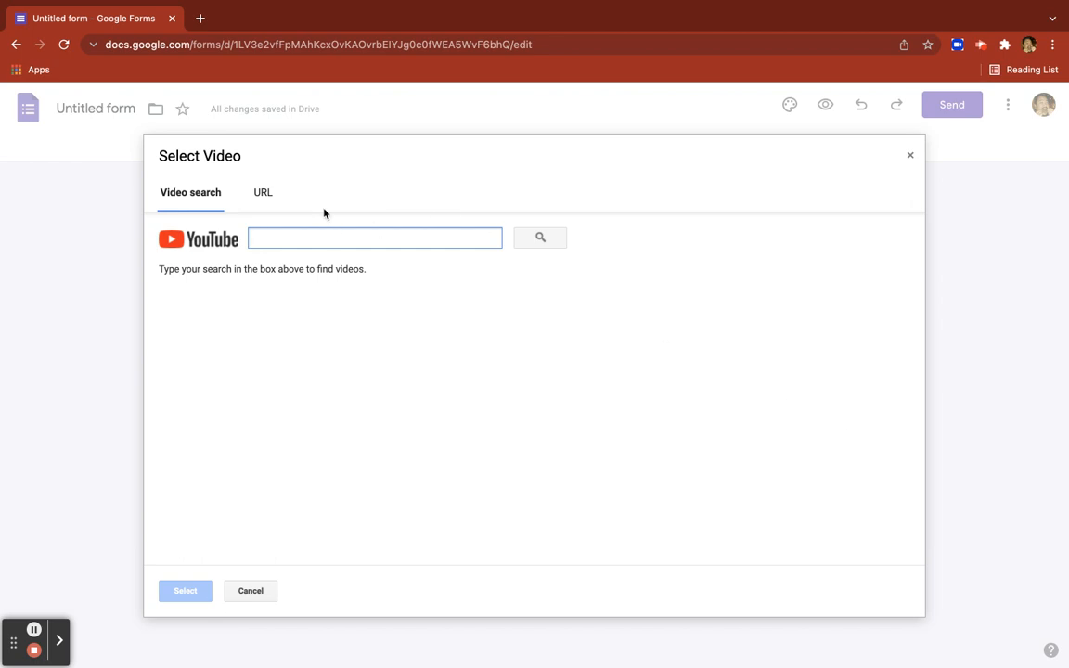
type("st")
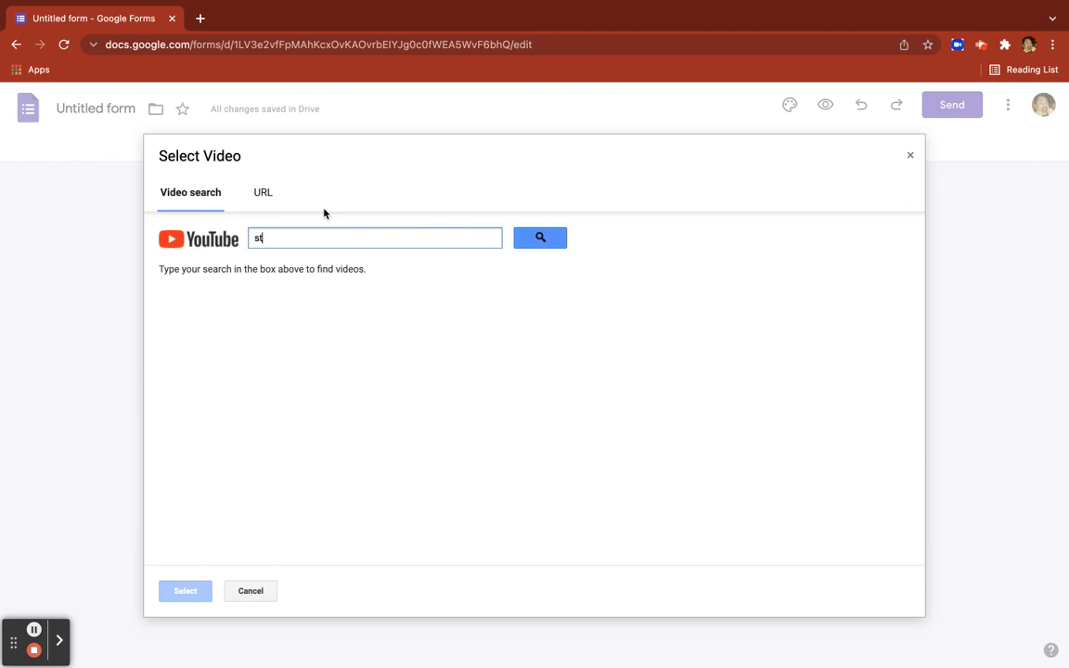
key("BackSpace")
key("BackSpace")
type("mount se")
key("BackSpace")
type("t. helens eruption")
key("Return")
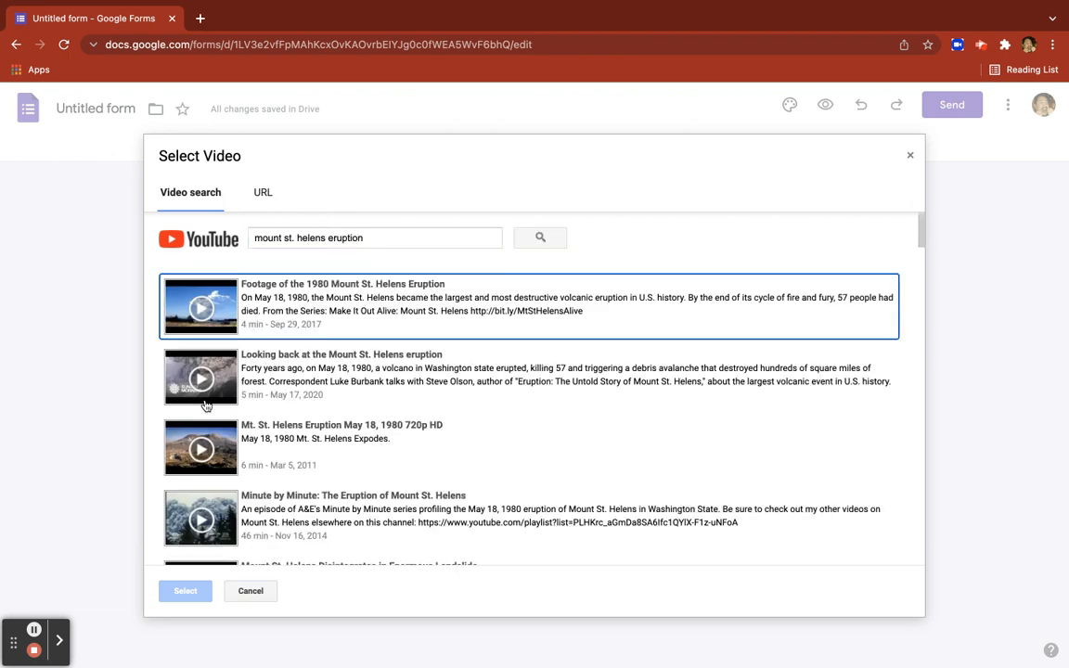
left_click(321, 295)
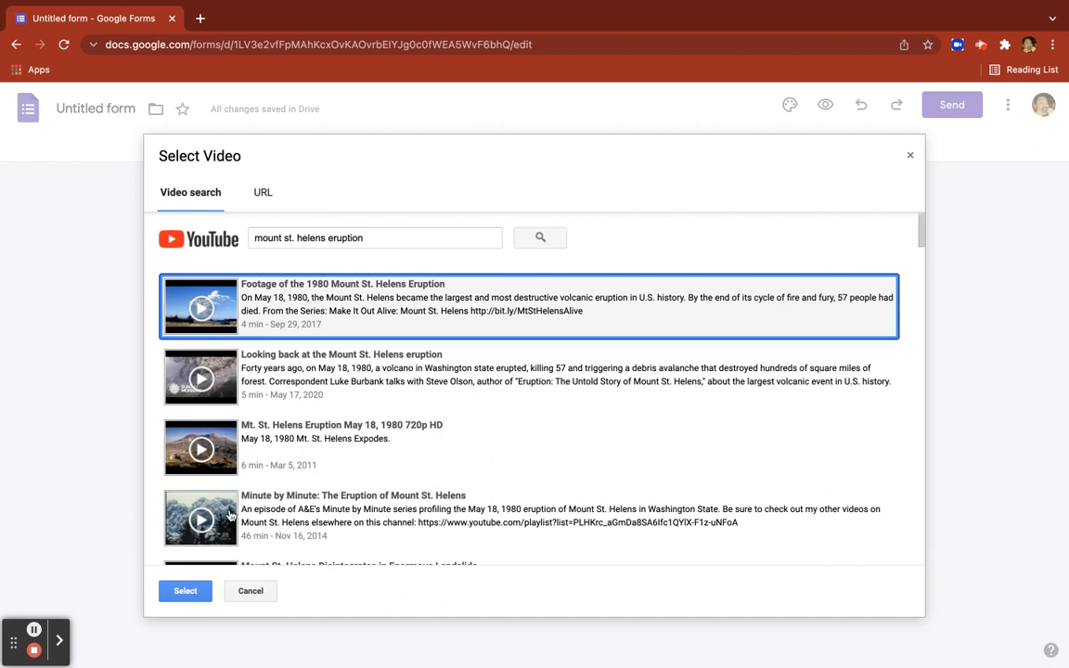
left_click(182, 597)
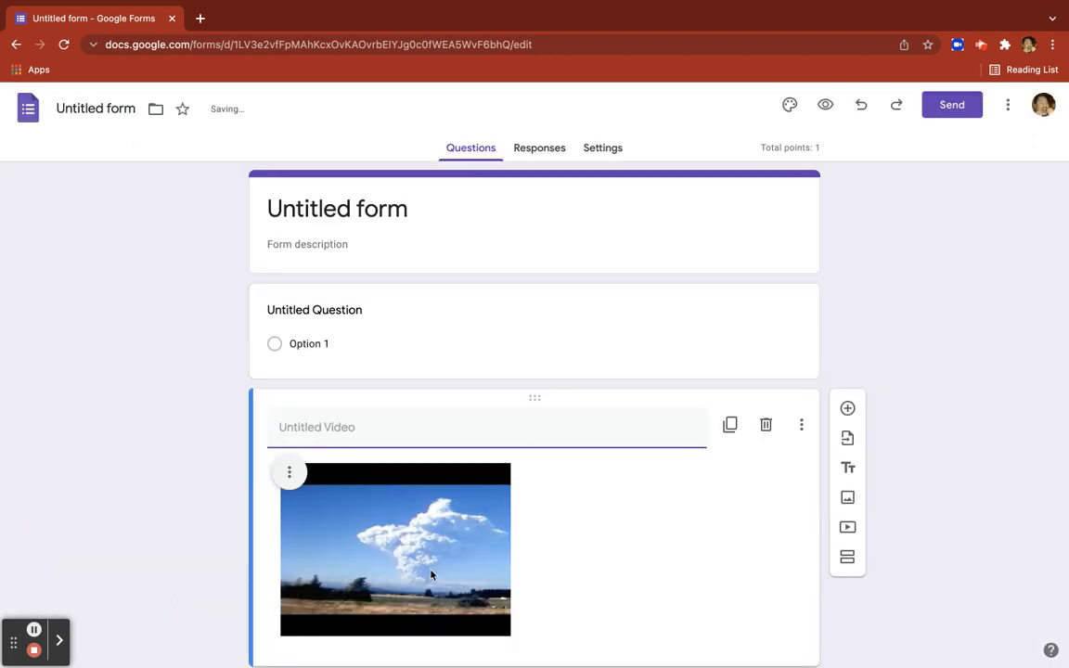
Step: Title the video "Watch this Mt. St. Helen's Eruption video and answer the questions below."
type("Watch")
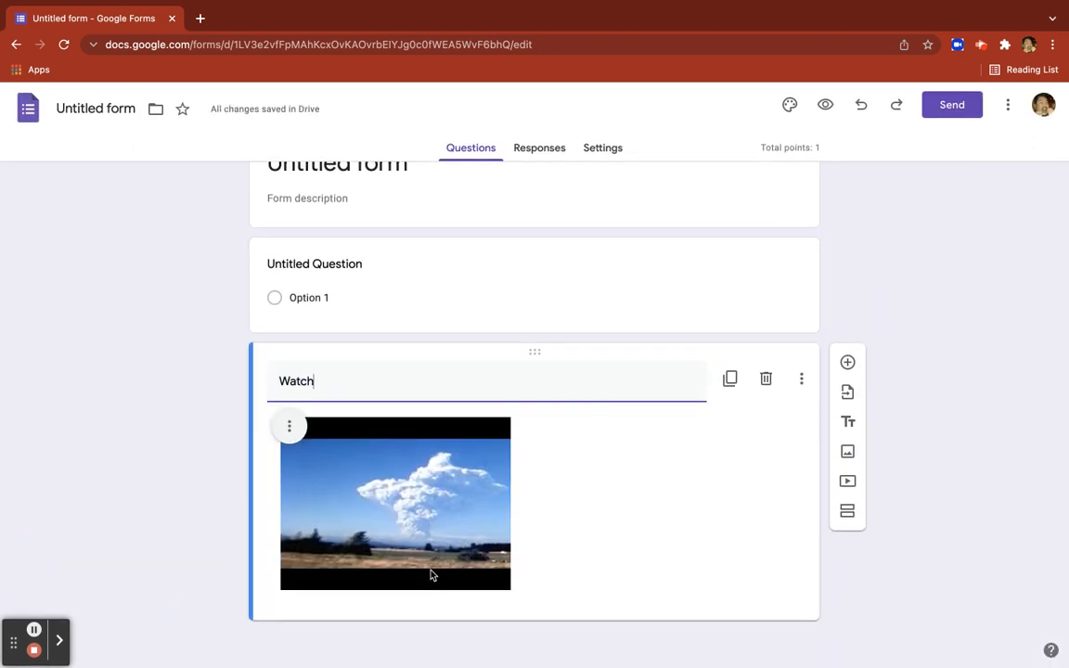
type(" this Mt. St. ")
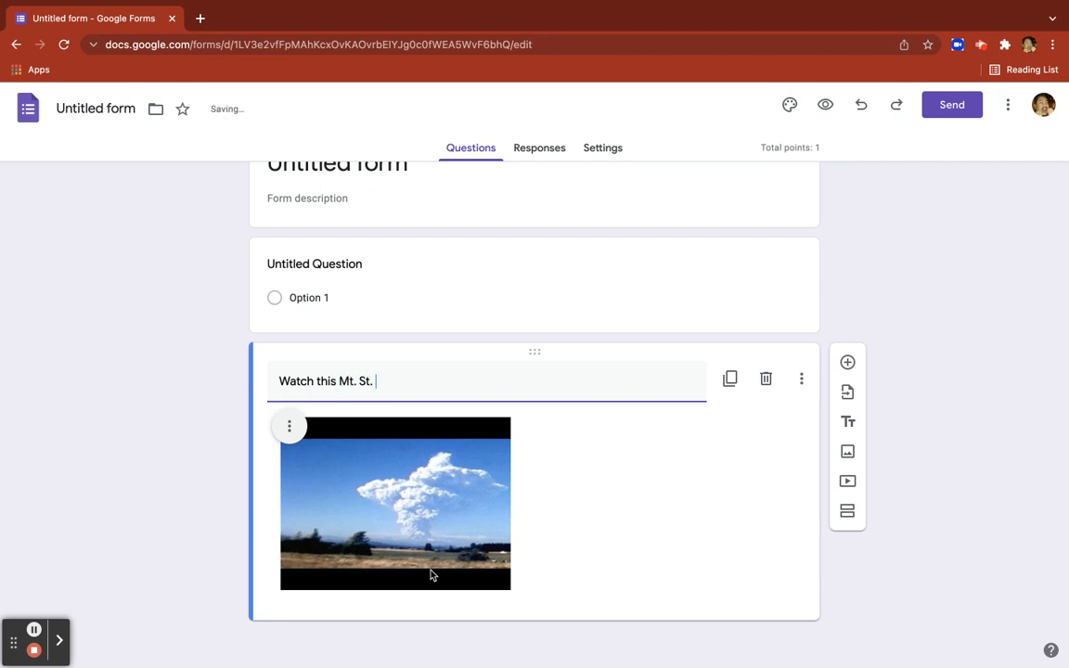
type("Helen's Eruption ")
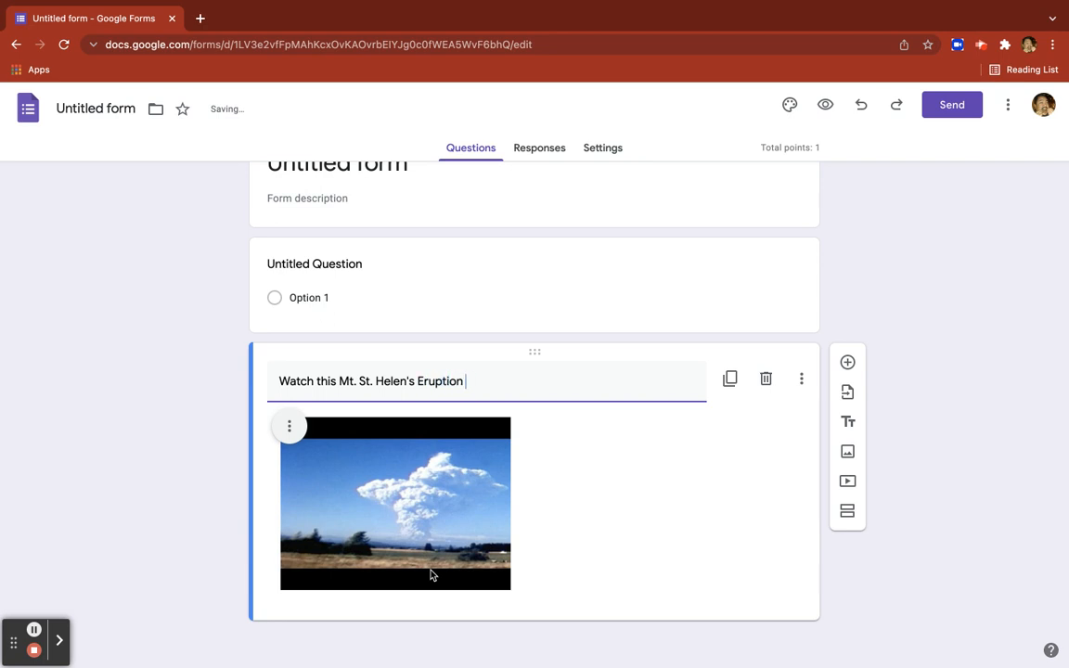
type("video and answer t")
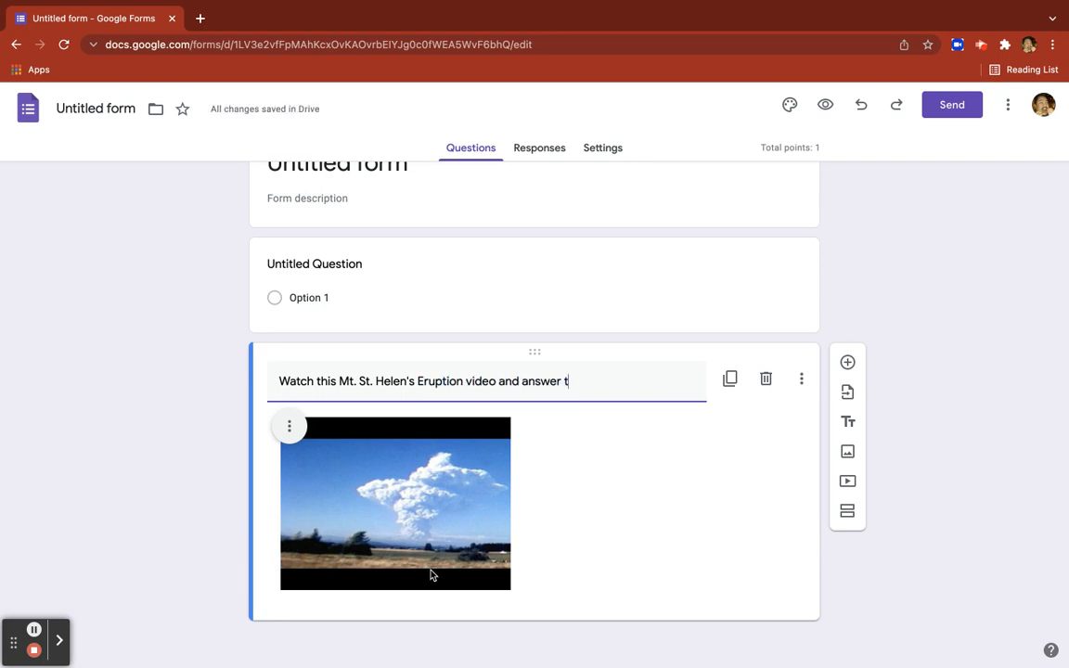
type("he questions below.")
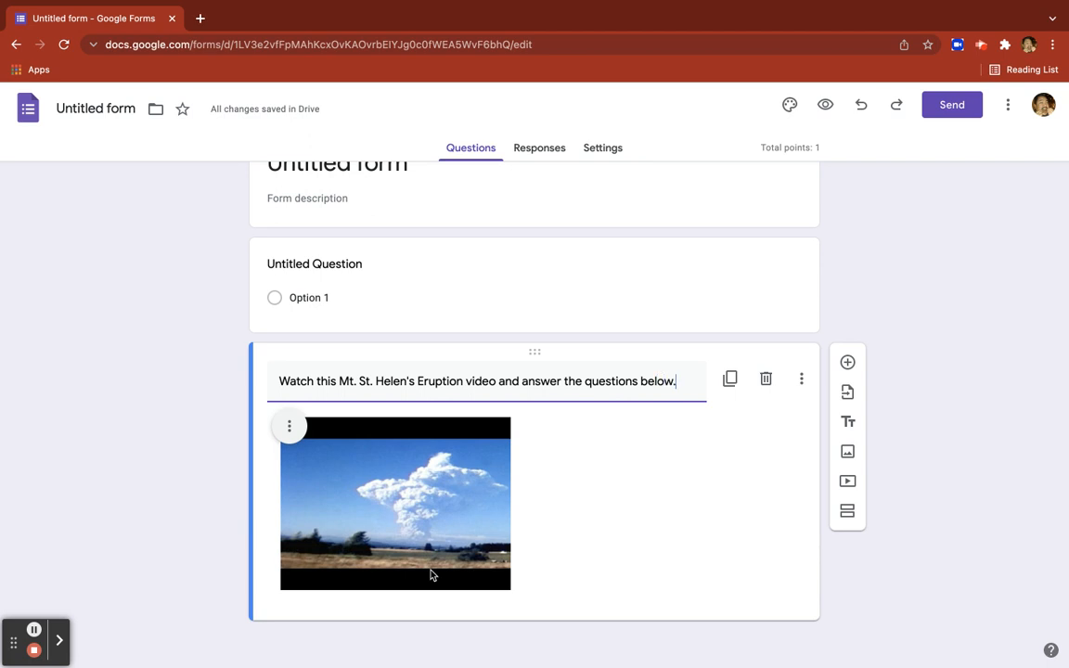
left_click(897, 589)
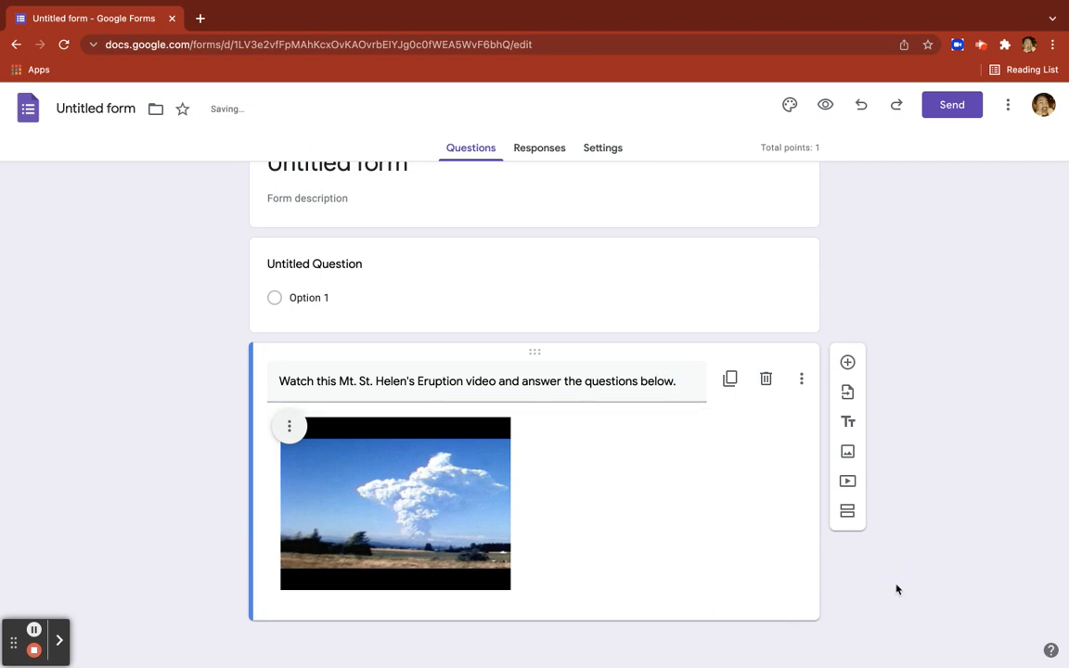
Step: Add the multiple-choice question "Where is the volcano located?" below the video, with California as its first option
left_click(848, 365)
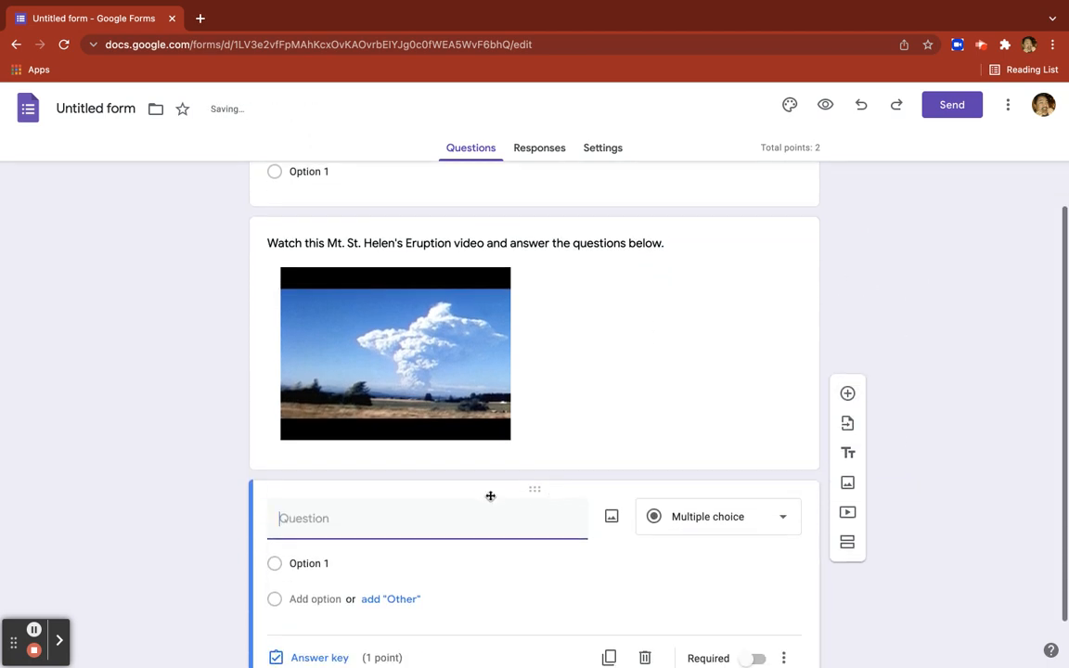
type("Where is the volcano located?")
left_click(321, 573)
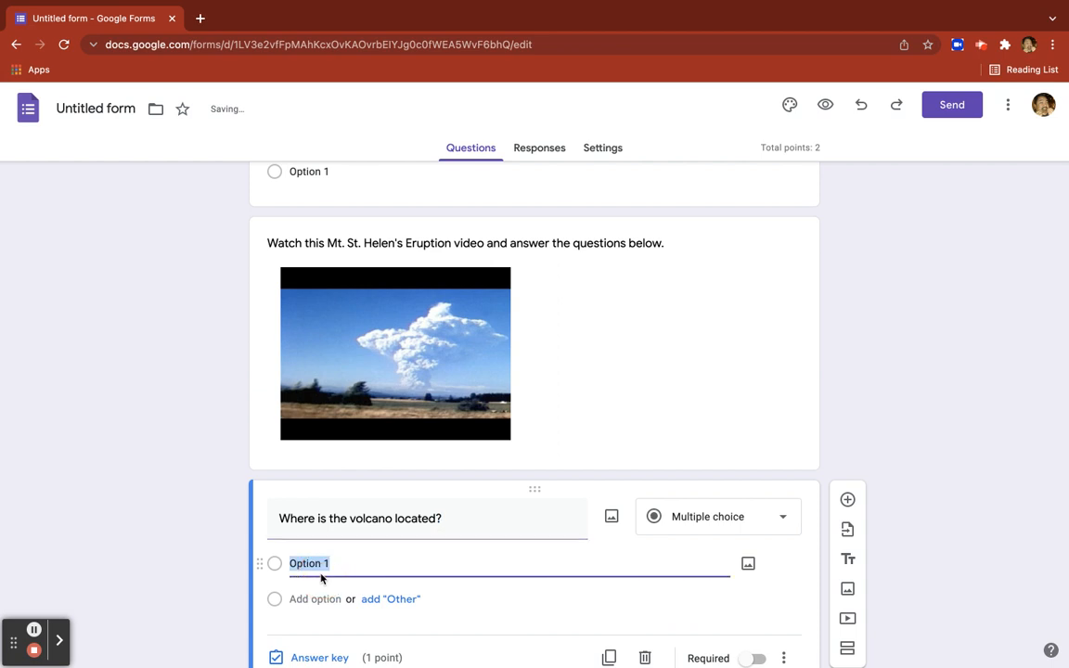
type("California")
key("Return")
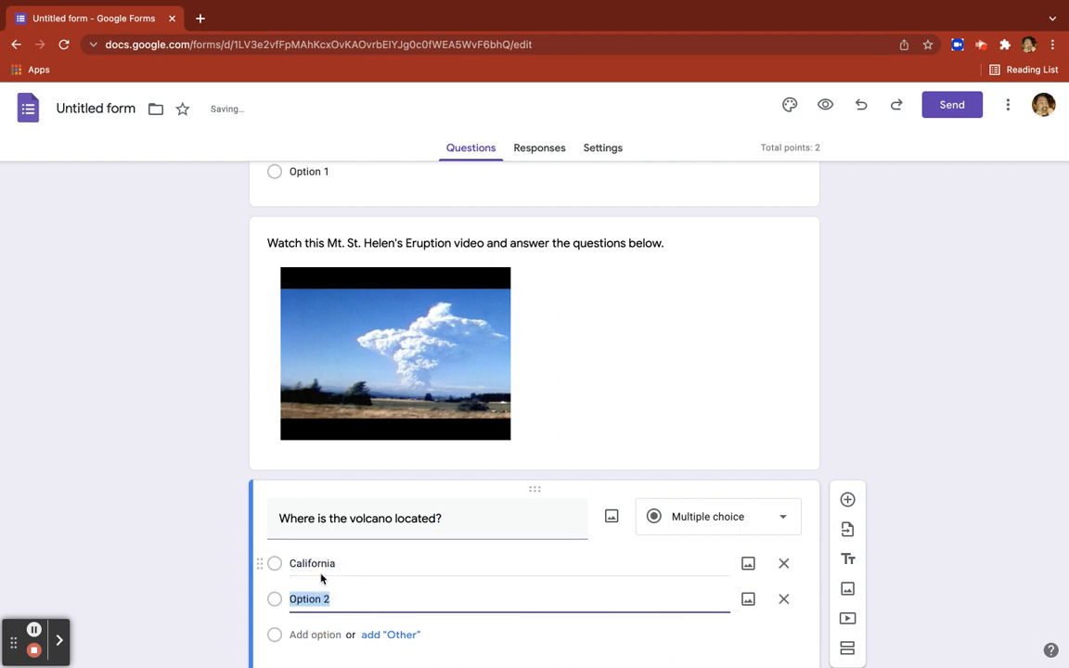
Step: Add Oregon, Washington state and Washington DC as further answer options of the location question
type("Oregon")
key("Return")
type("Was")
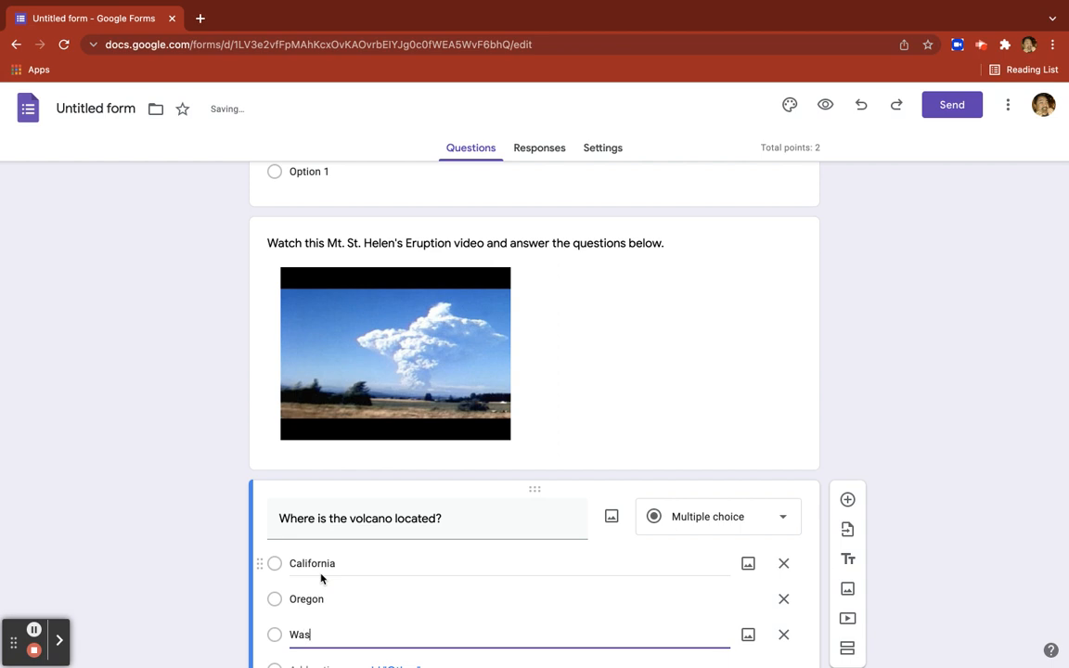
type("hington state")
key("Return")
type("Ws")
type("ashington D")
type("C")
scroll(943, 455, "down", 3)
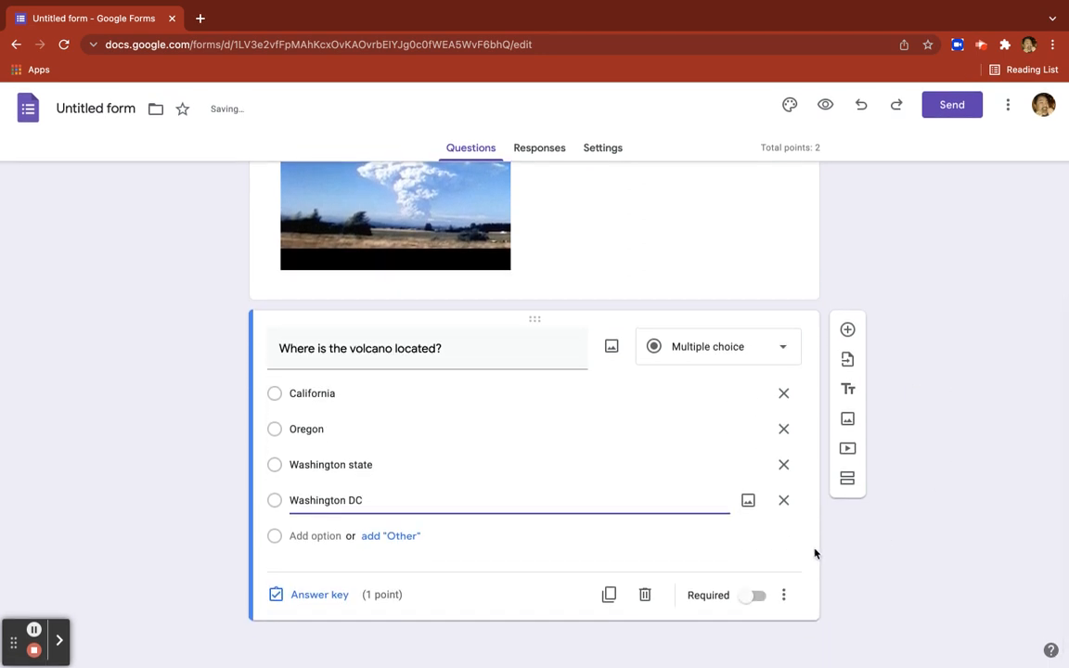
Step: Make the location question required and mark Washington state as its correct answer
left_click(750, 596)
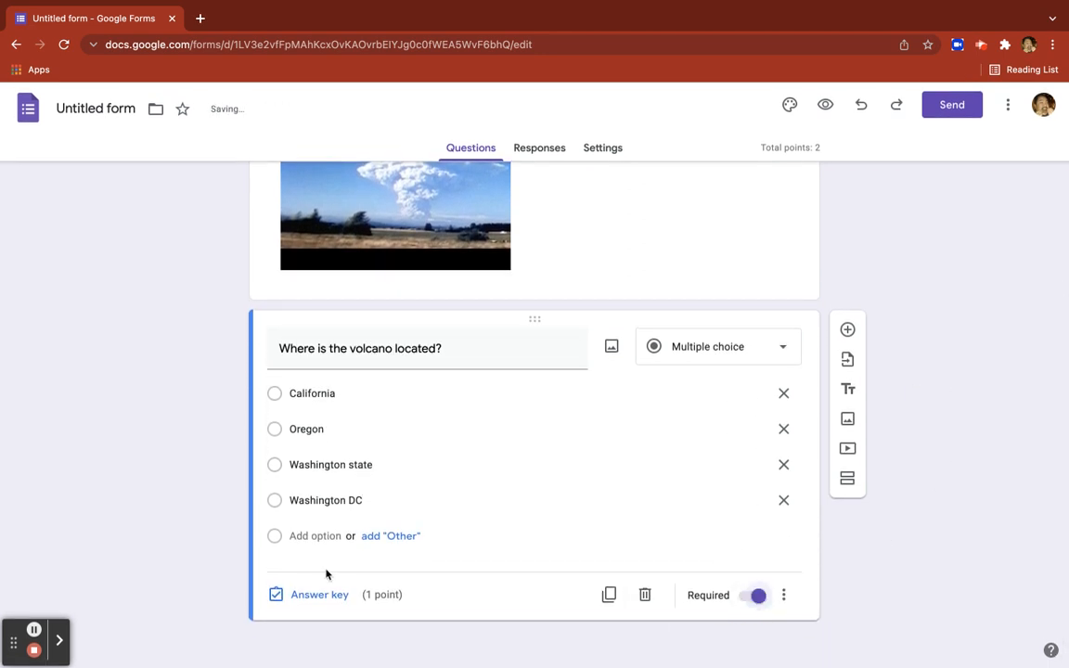
left_click(317, 595)
left_click(283, 495)
left_click(770, 606)
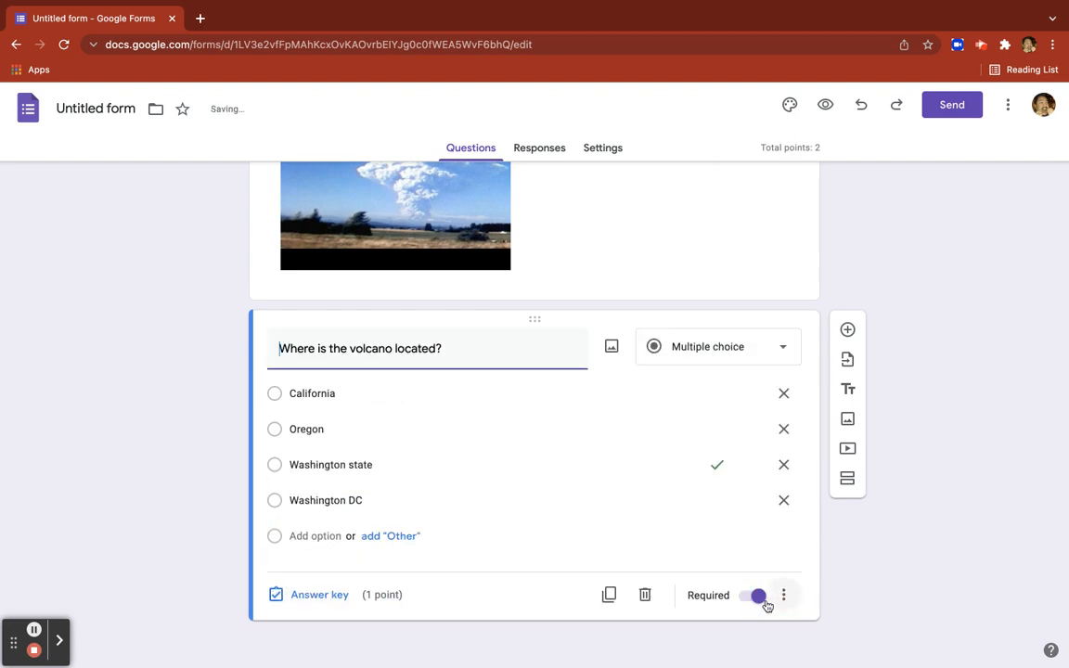
Step: Add another multiple-choice question, "When did the volcano erupt?", below the location question
left_click(848, 329)
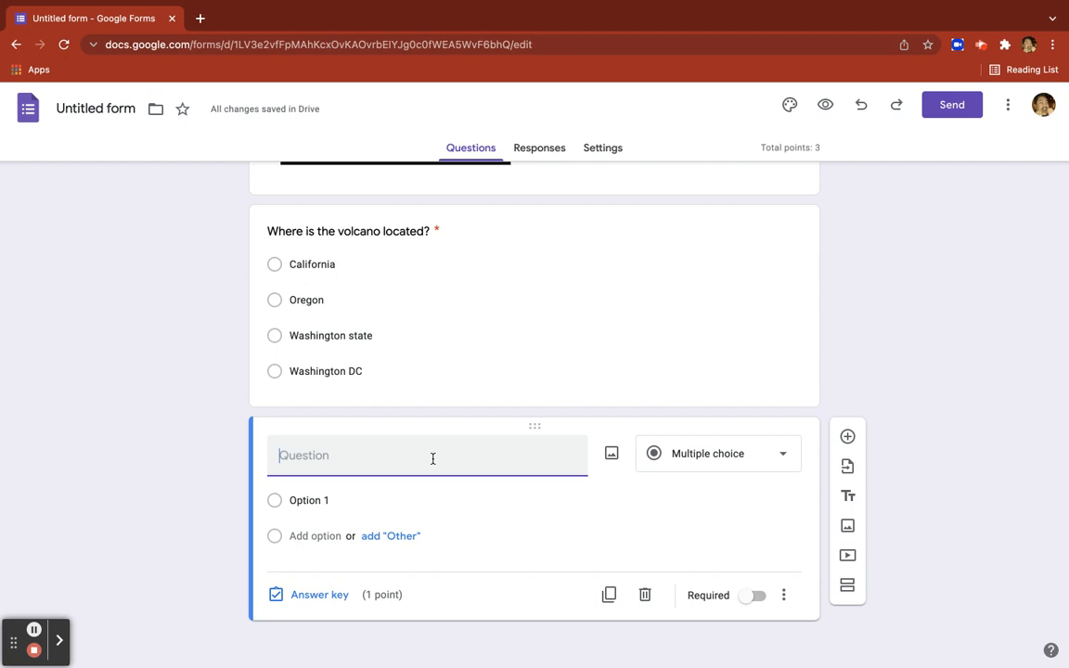
scroll(432, 459, "up", 2)
scroll(433, 460, "down", 1)
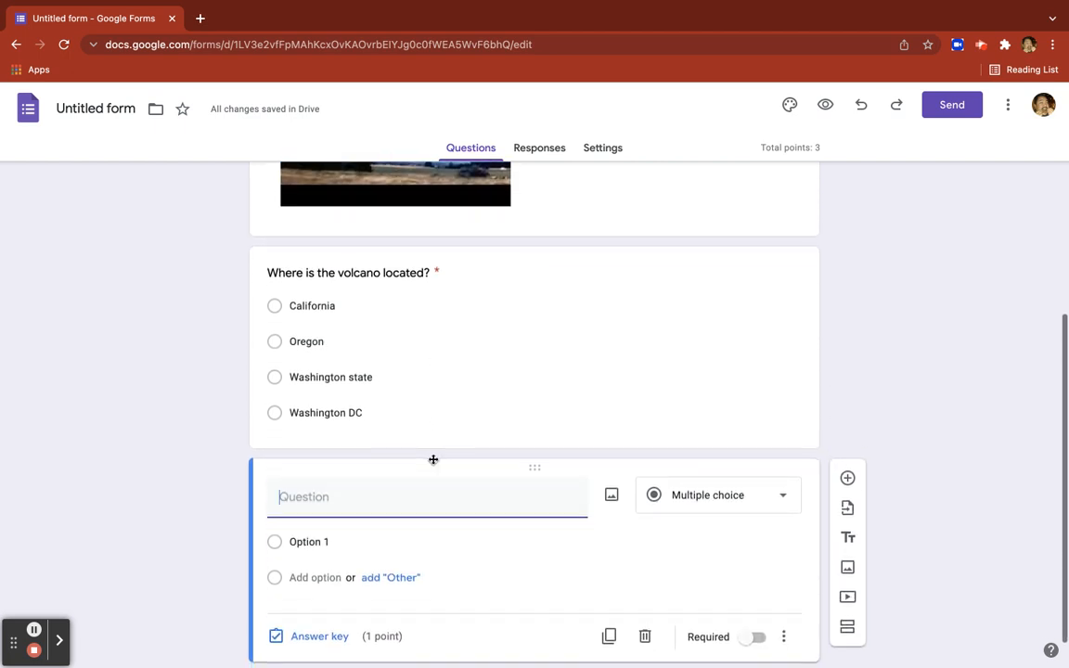
type("Wh")
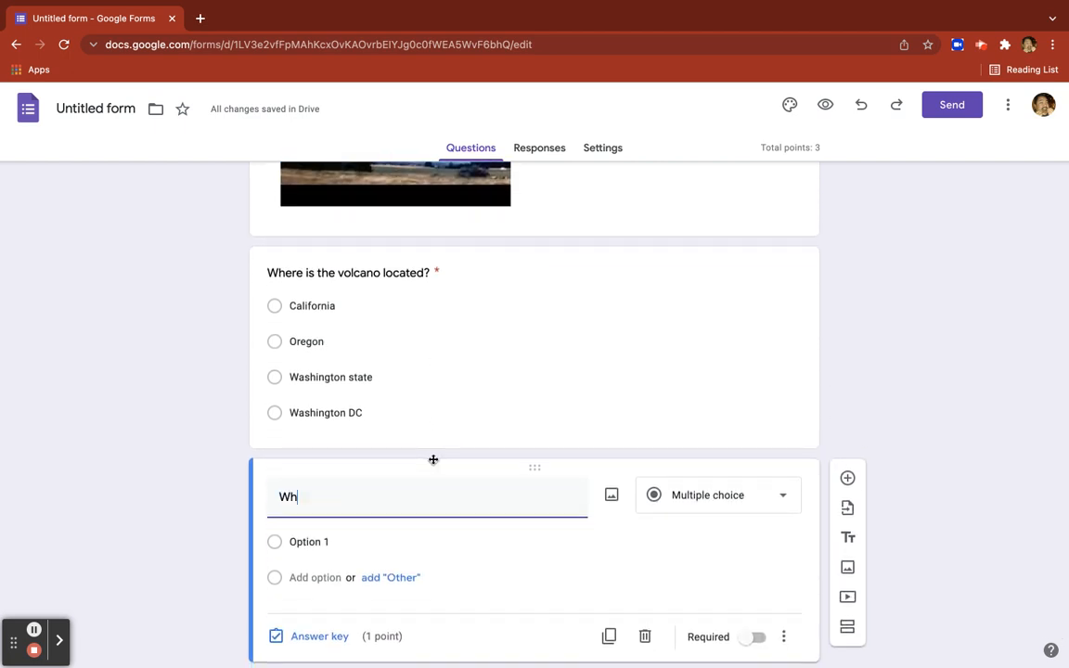
type("en did the voc")
type("cano eru")
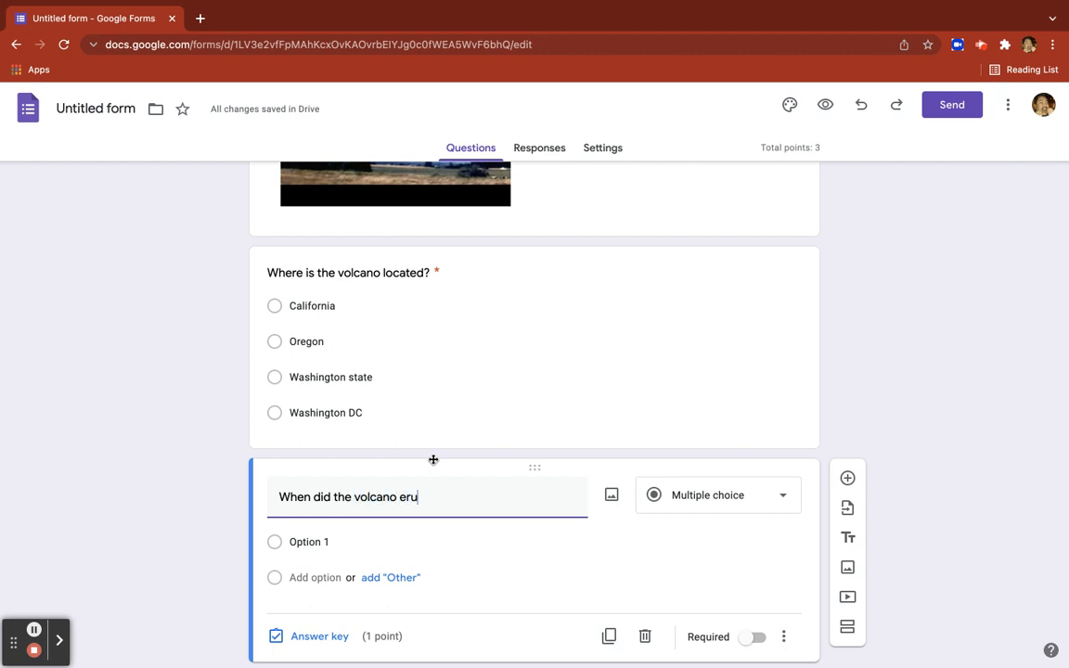
type("pt?")
Step: Give the eruption question the answer options 2020, 1980, 1900 and 2000
left_click(338, 542)
type("2020")
left_click(313, 576)
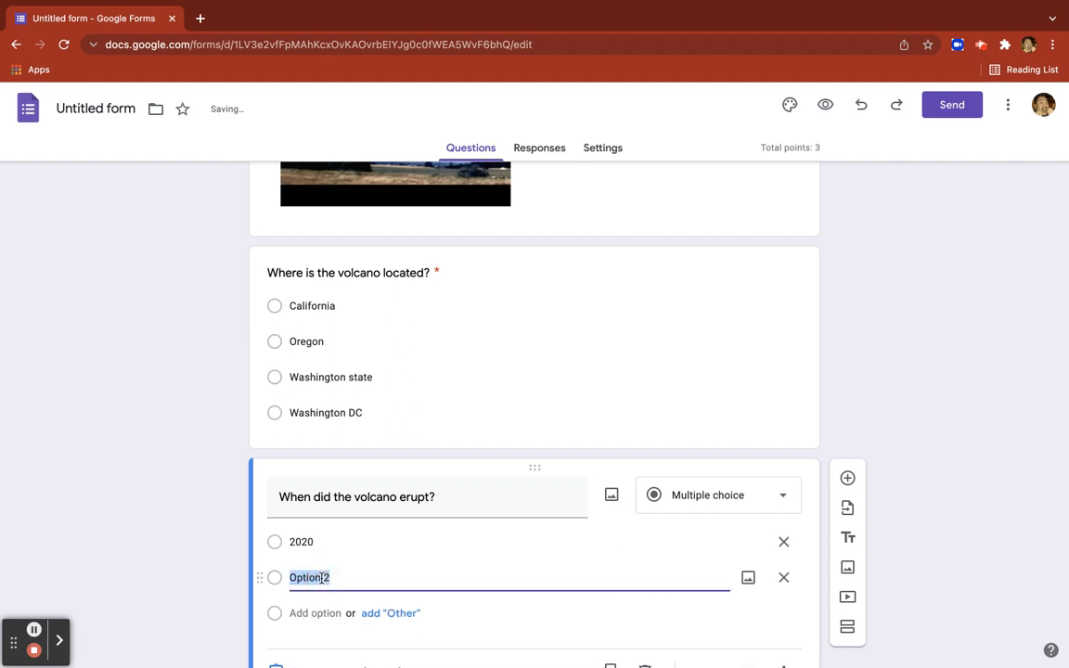
type("298")
key("BackSpace")
key("BackSpace")
key("BackSpace")
type("1980")
scroll(329, 580, "down", 1)
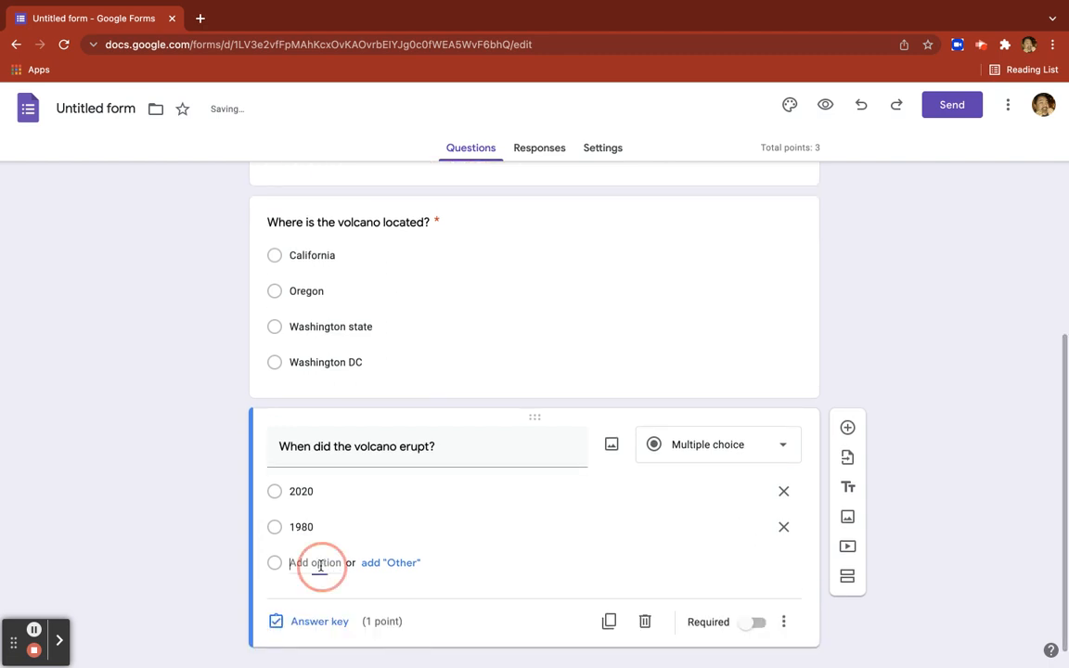
left_click(319, 563)
type("1900")
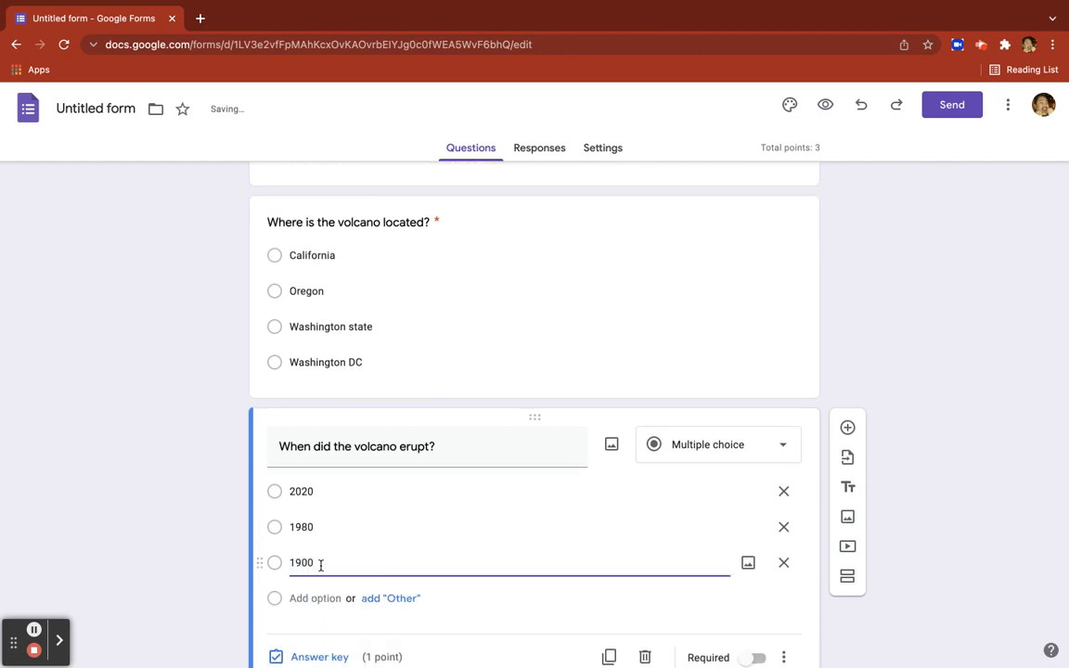
key("Return")
type("2000")
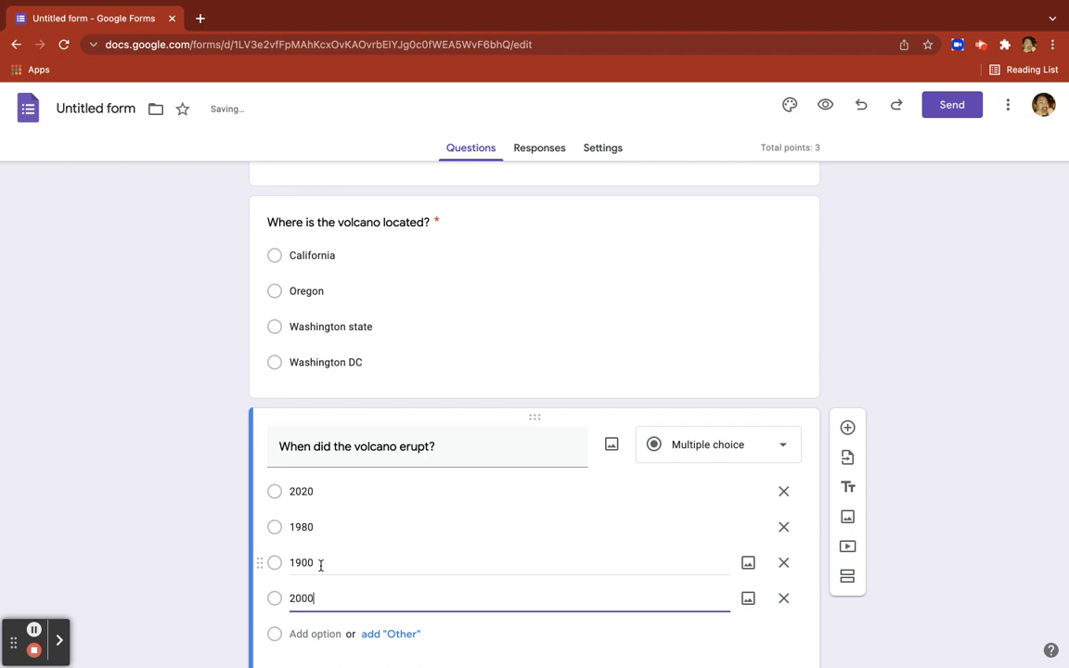
left_click(949, 426)
Step: Mark 1980 as the correct answer to the eruption question and make the question required
scroll(948, 425, "down", 2)
left_click(320, 591)
left_click(281, 459)
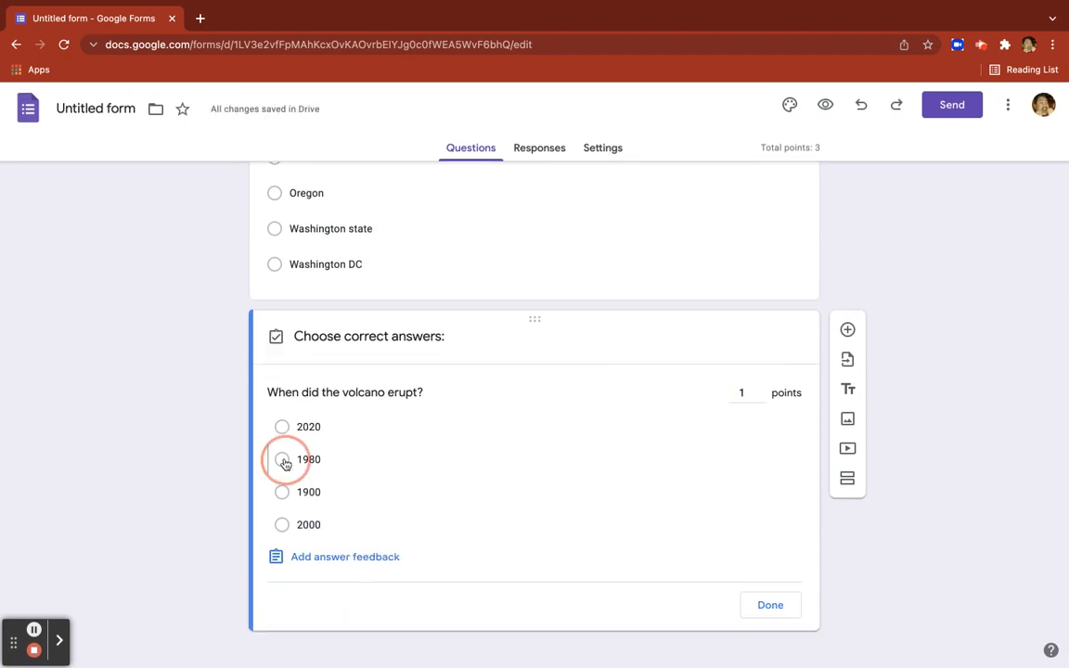
left_click(771, 606)
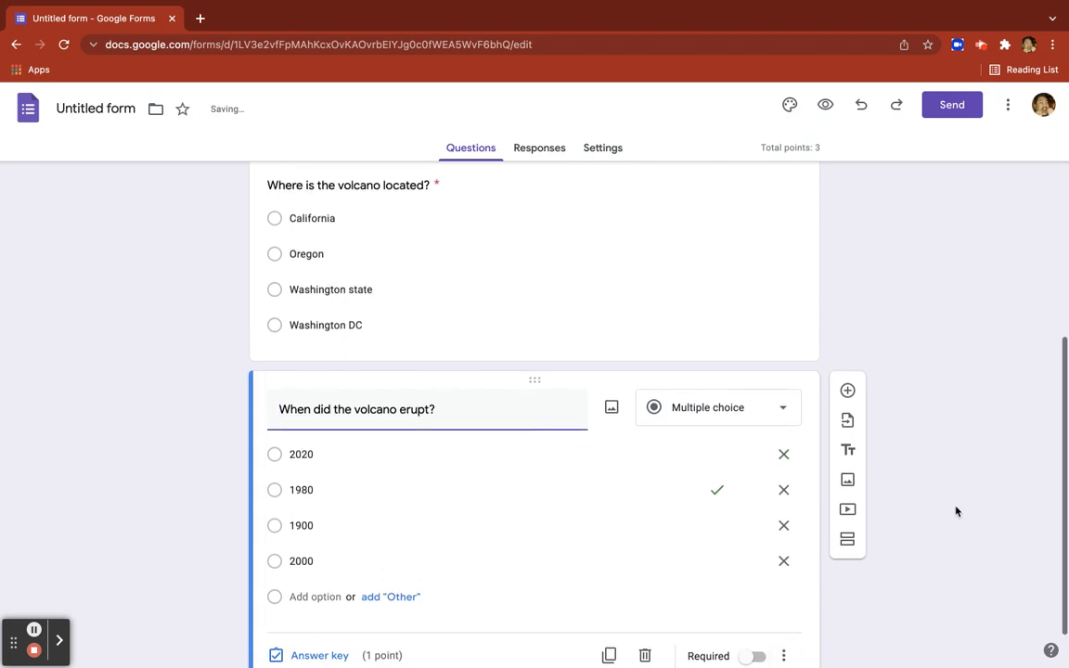
left_click(752, 591)
Step: Delete the unused "Untitled Question" above the video
scroll(945, 534, "up", 10)
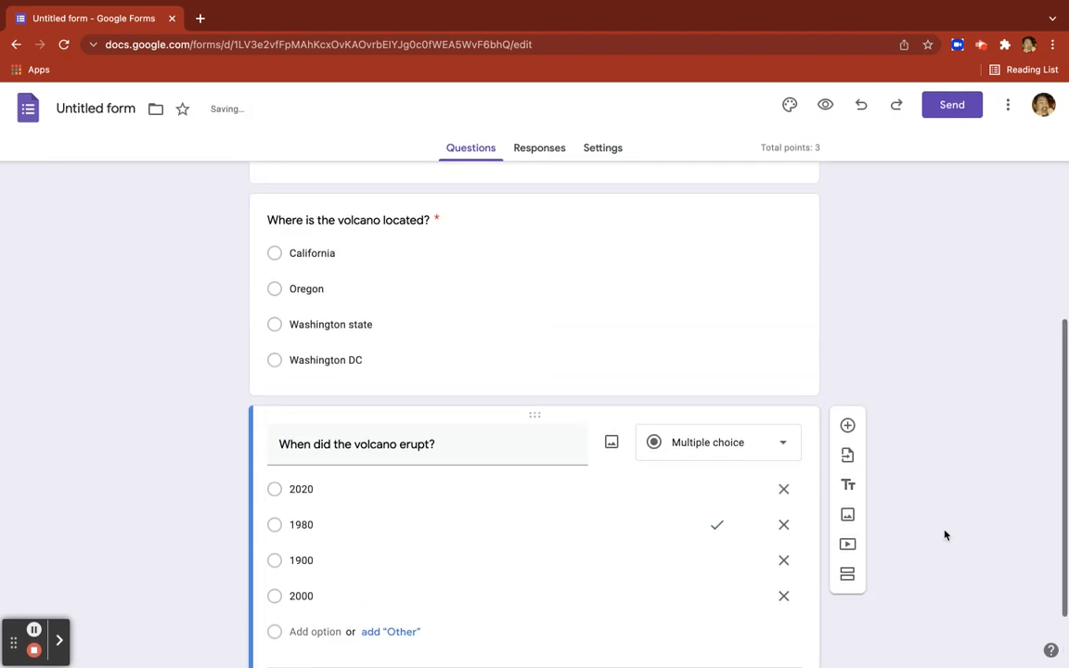
left_click(671, 353)
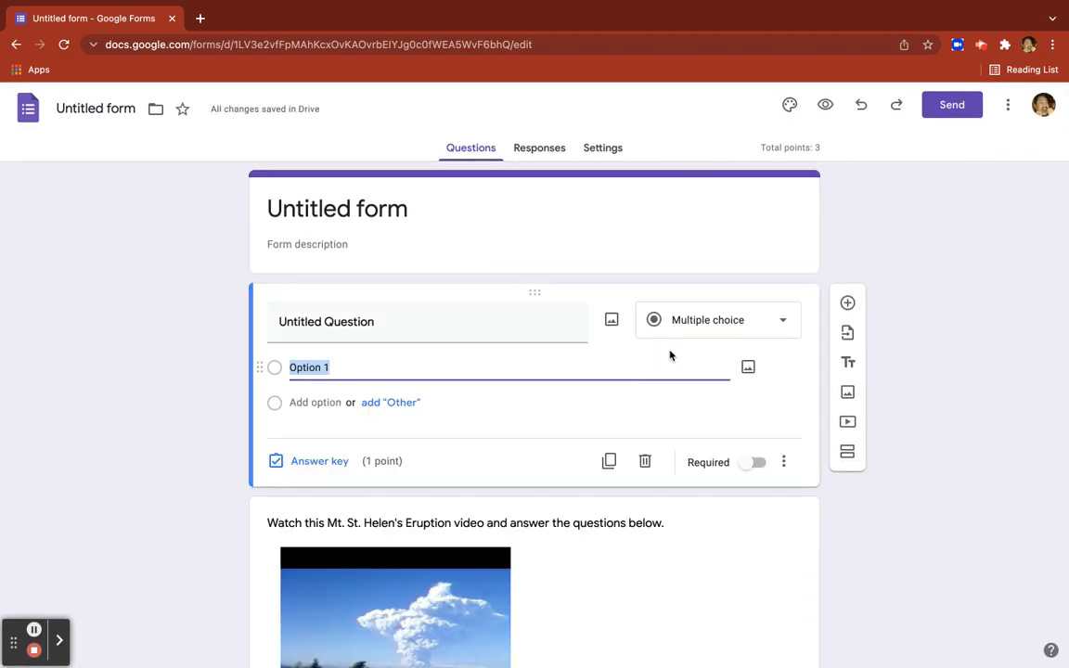
left_click(645, 461)
left_click(895, 499)
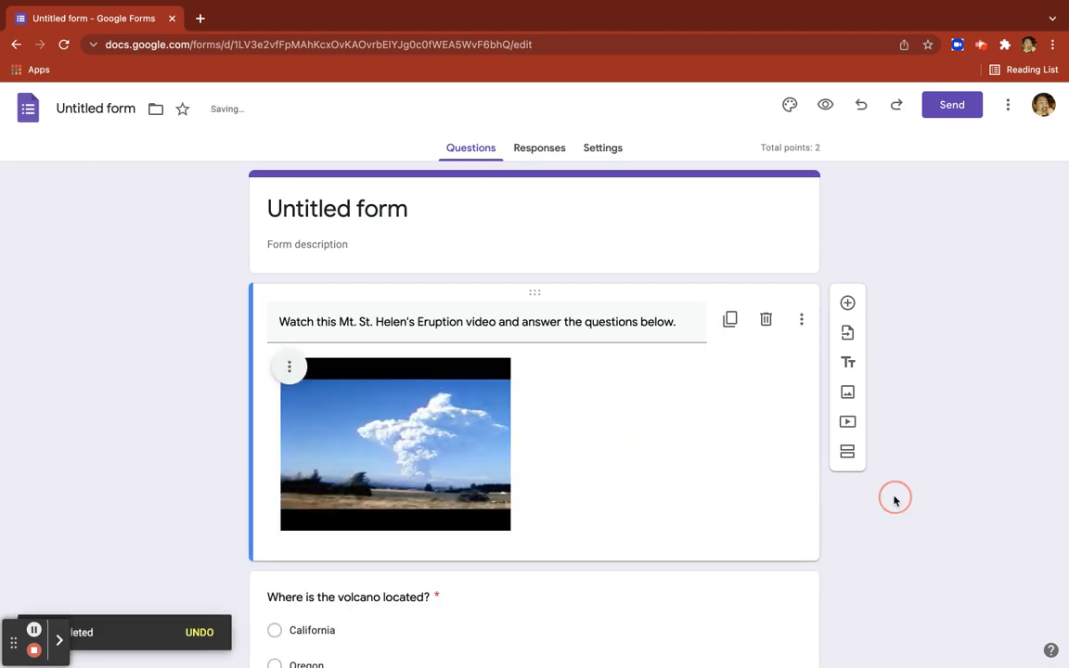
Step: Replace the form's title with "Famous Volcanic Eruptions"
scroll(895, 501, "down", 2)
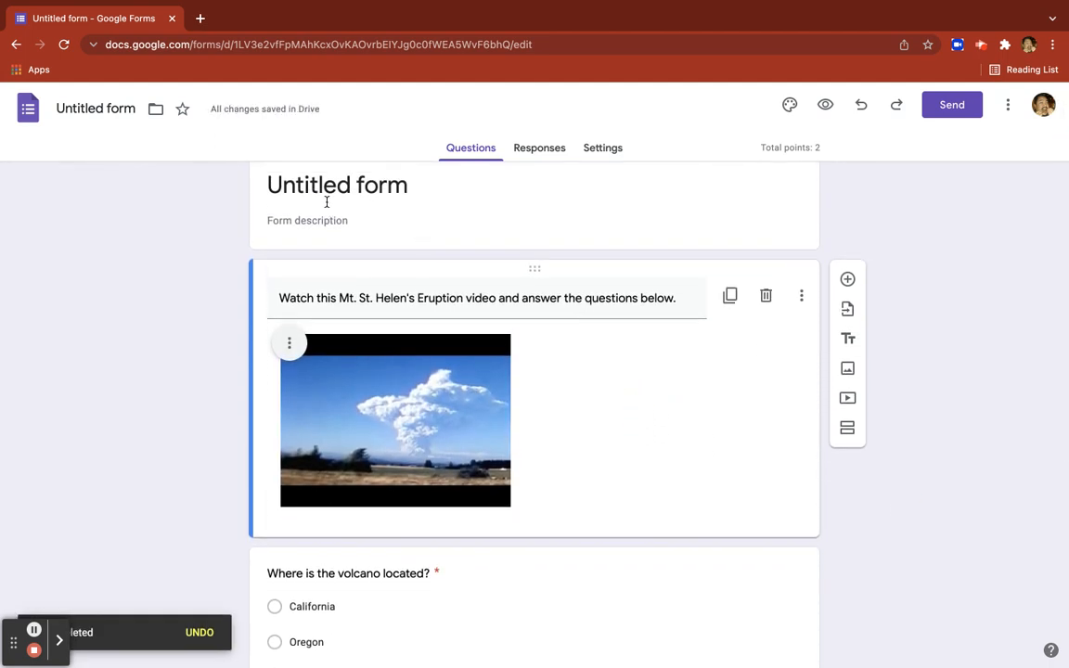
left_click(327, 188)
double_click(325, 195)
triple_click(325, 197)
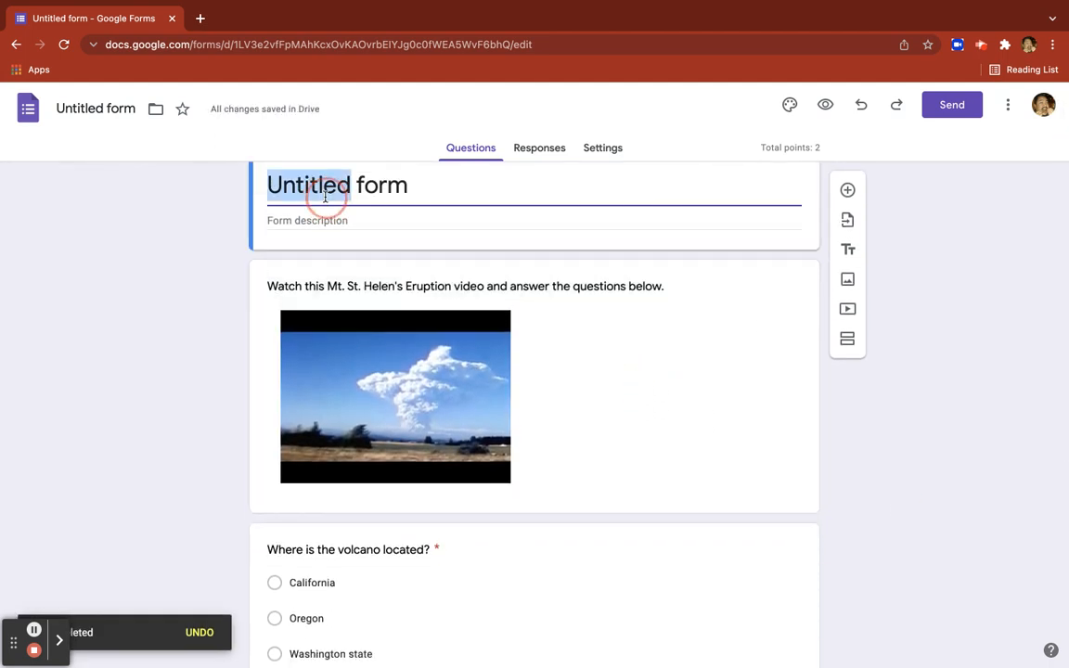
type("Famous Volc")
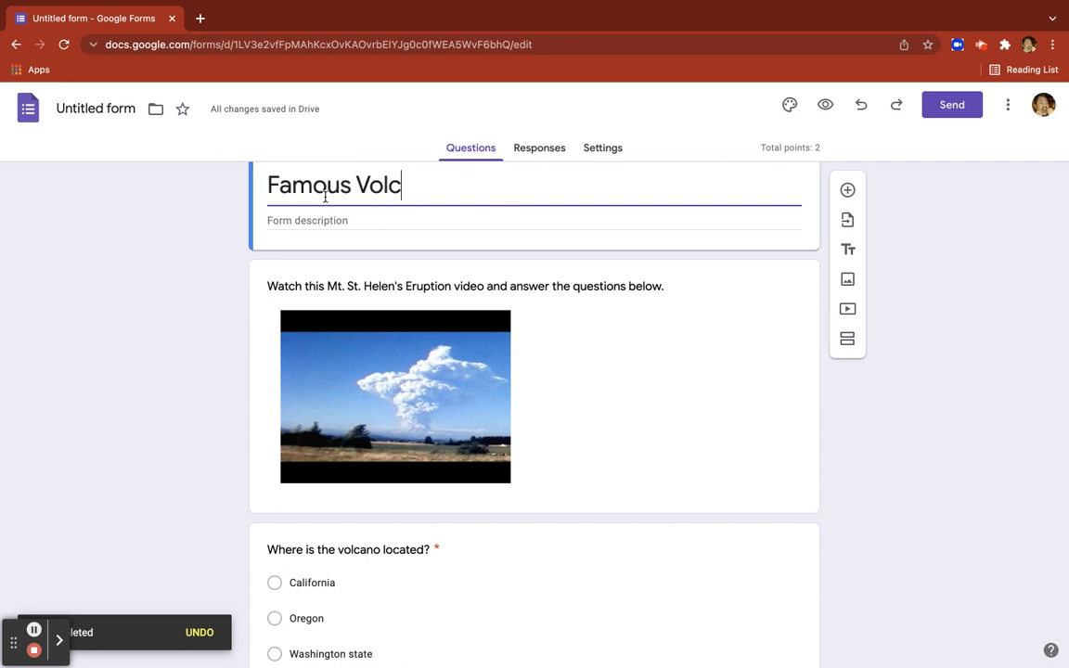
type("anic Eru")
key("BackSpace")
type("rutopn")
key("BackSpace")
key("BackSpace")
key("BackSpace")
key("BackSpace")
type("ptions")
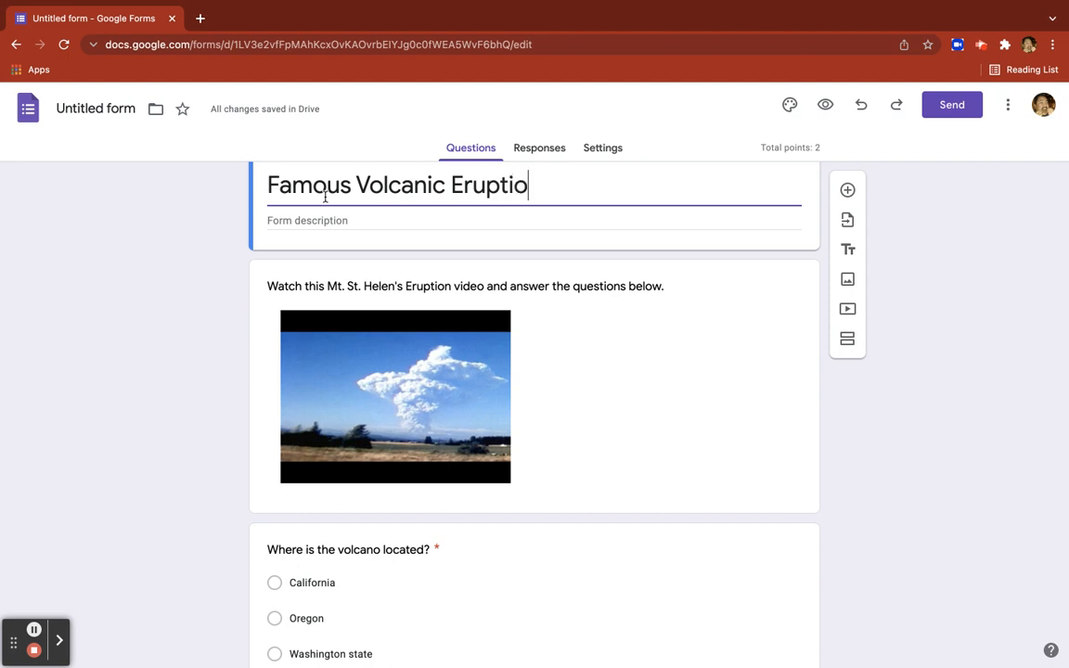
Step: Preview the quiz as a respondent, briefly play and pause the embedded eruption video, and review both questions below it
left_click(826, 105)
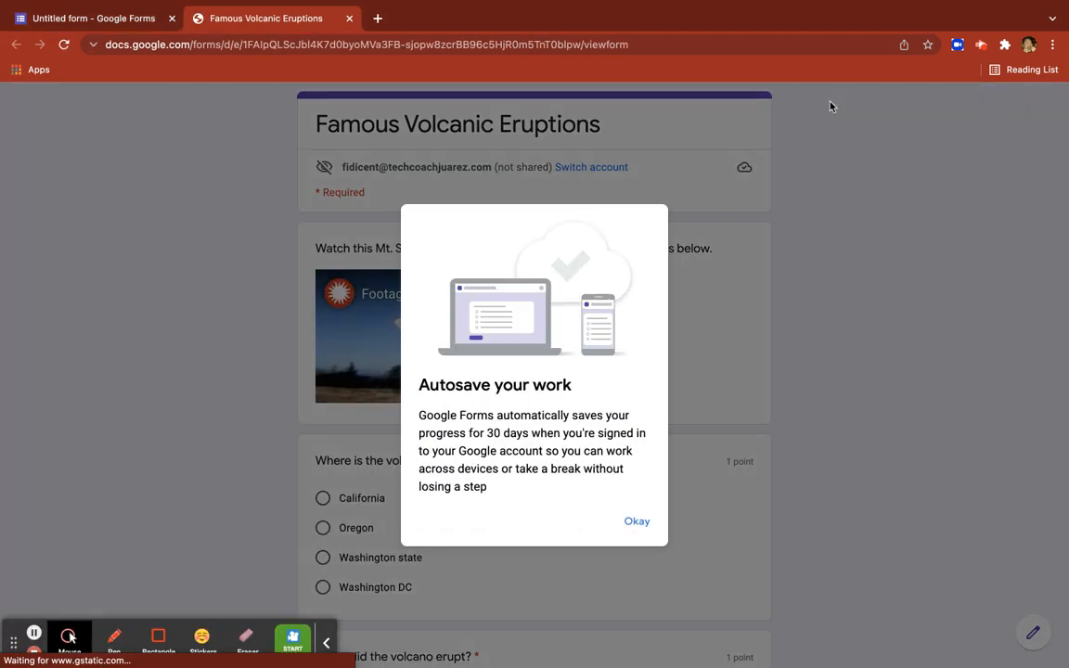
left_click(636, 523)
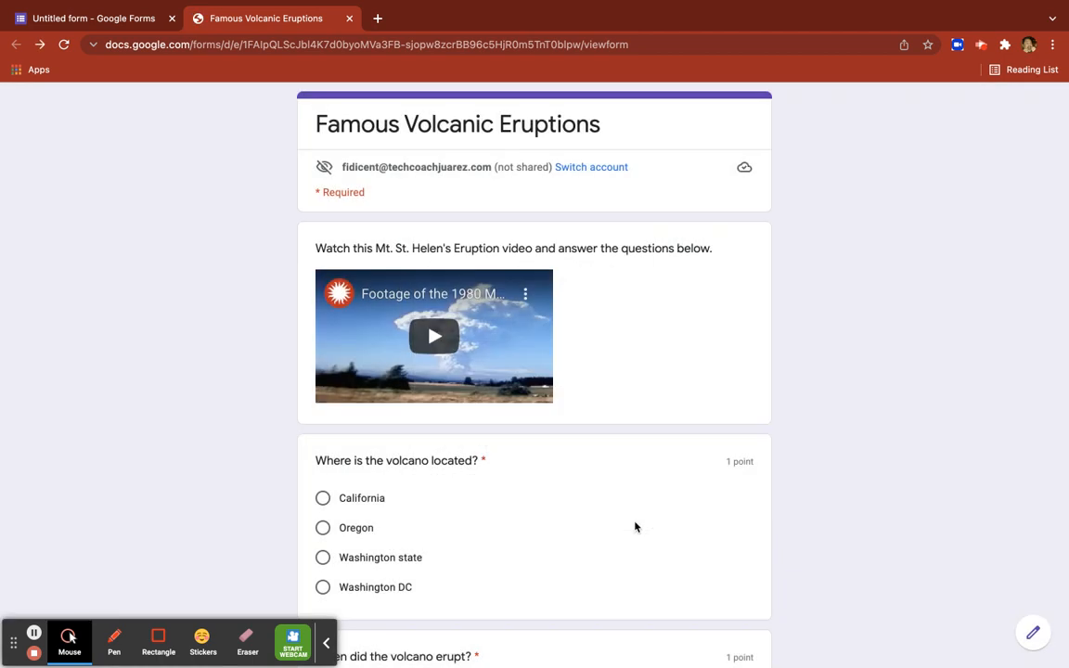
left_click(434, 336)
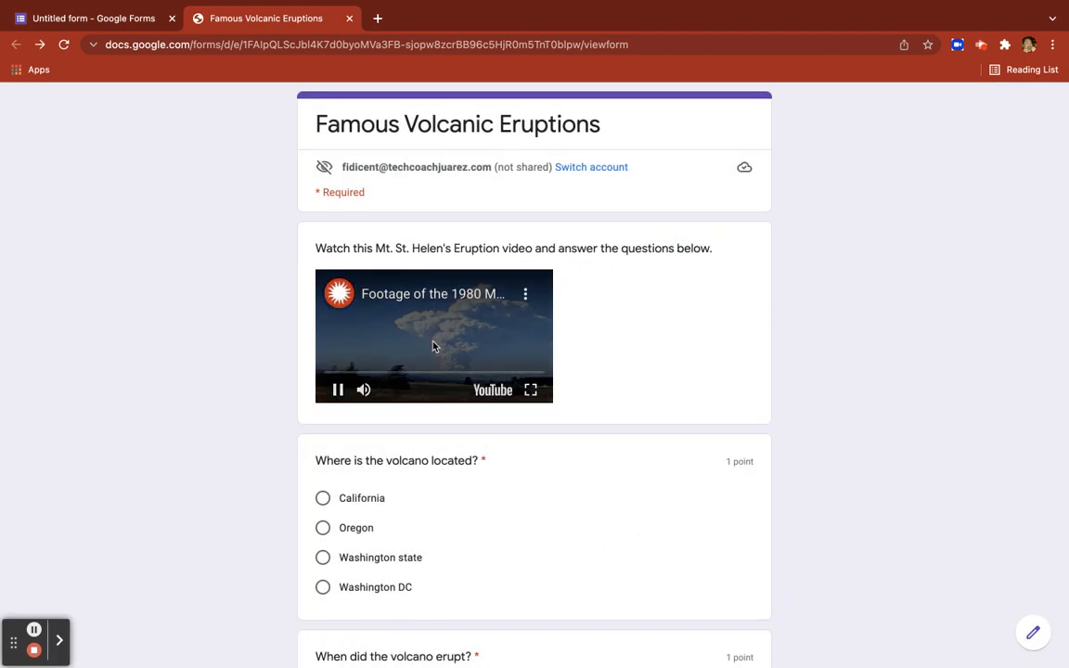
left_click(338, 389)
scroll(521, 471, "down", 2)
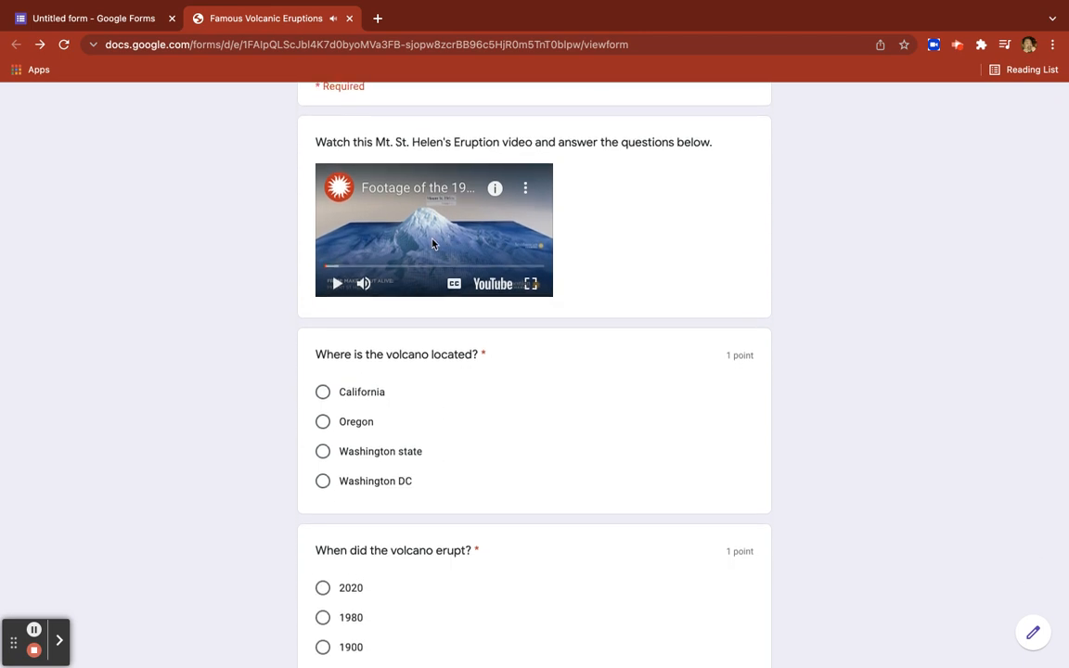
scroll(415, 406, "down", 3)
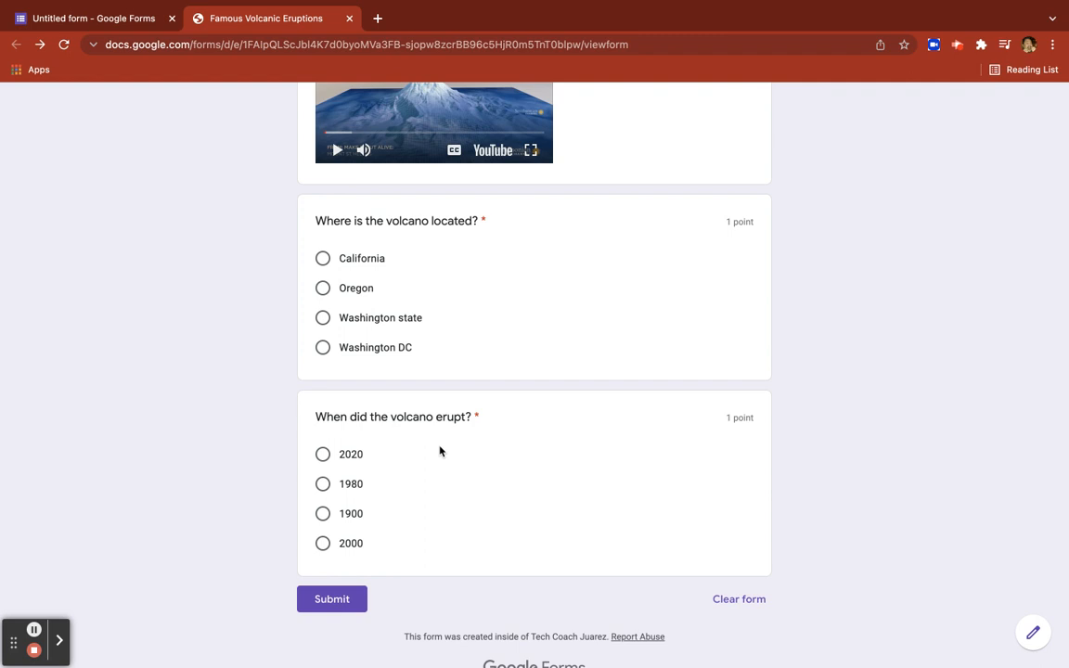
scroll(440, 451, "up", 3)
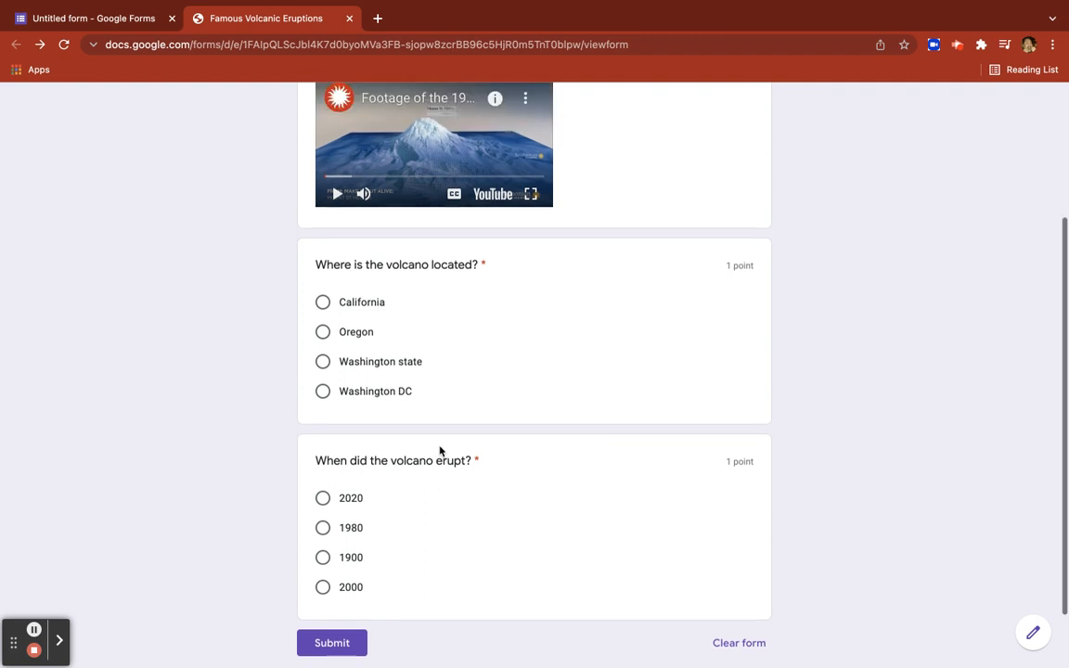